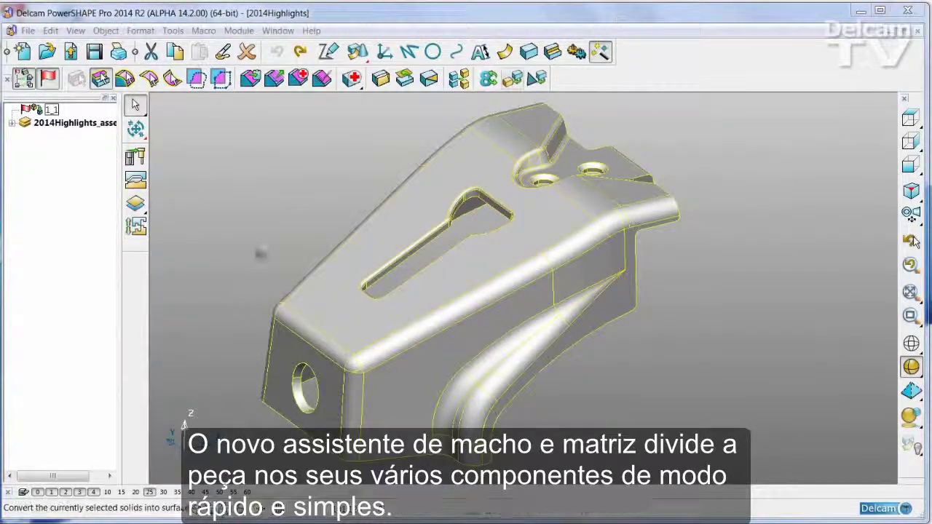
Step: Start the solid core/cavity separation of the part and shade its undercuts with the two halves closed
click(137, 228)
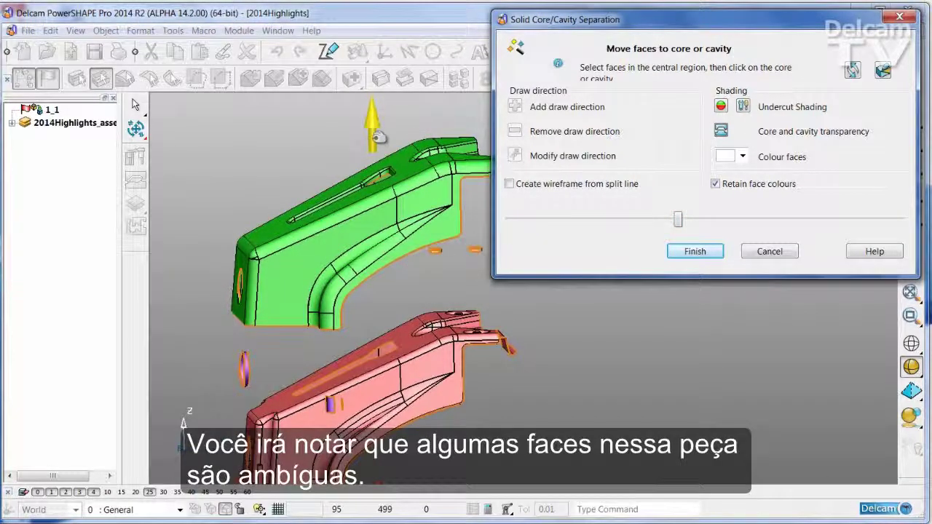
drag(379, 137, 379, 194)
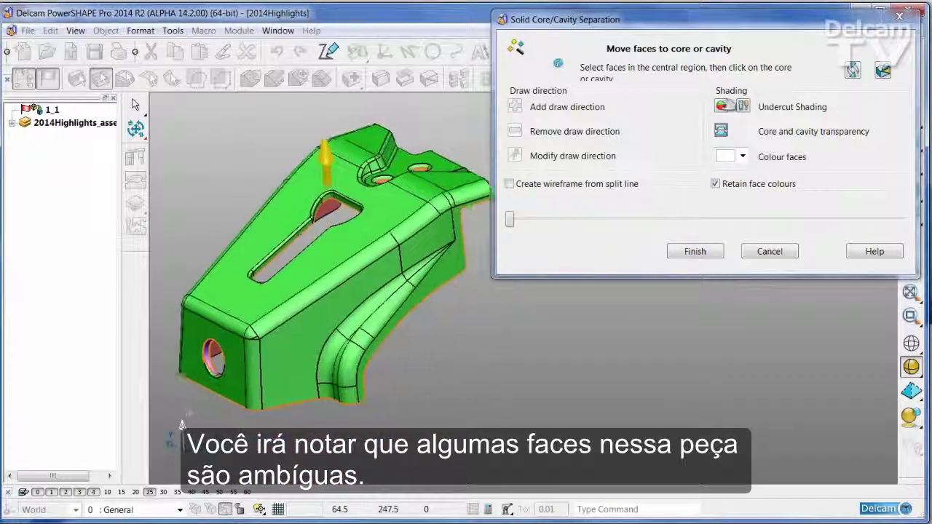
click(720, 107)
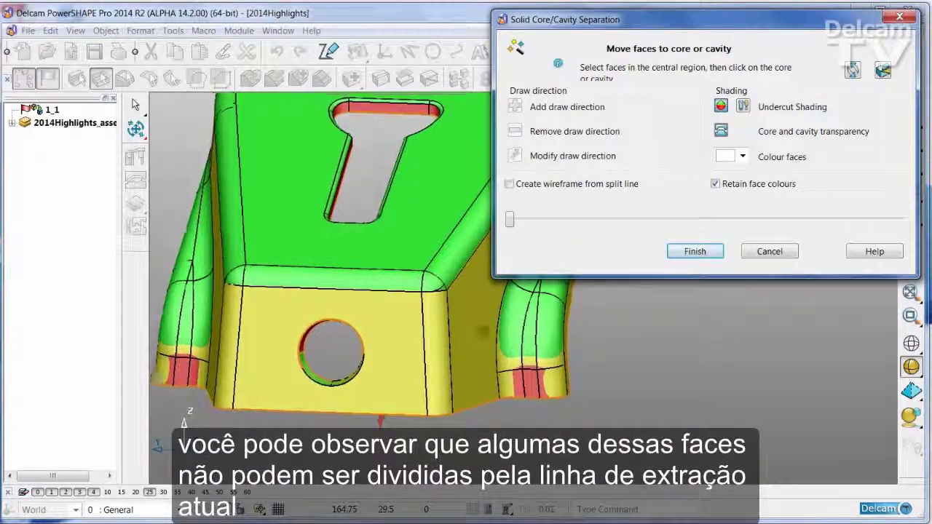
scroll(522, 393, down, 2)
middle_drag(522, 394, 420, 332)
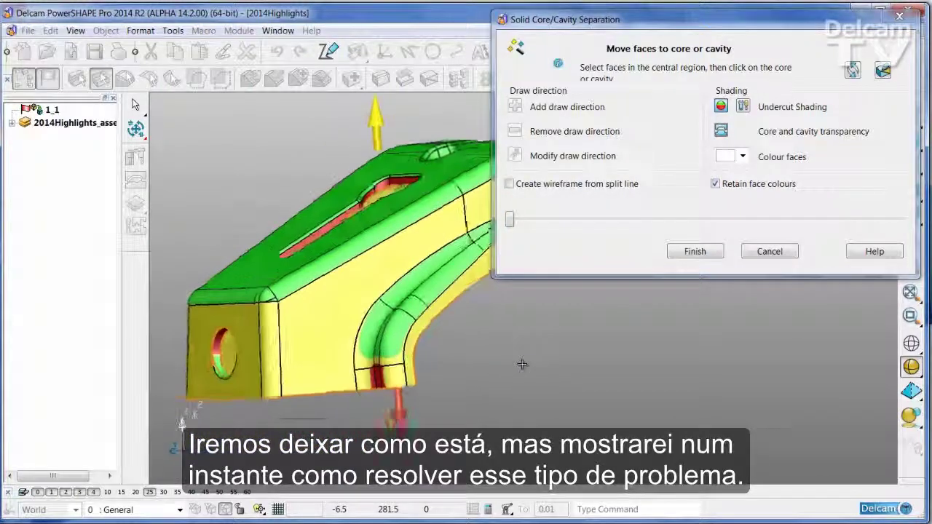
Step: Turn on core and cavity transparency and assign the ambiguous screw-hole faces to the upward draw direction
click(722, 131)
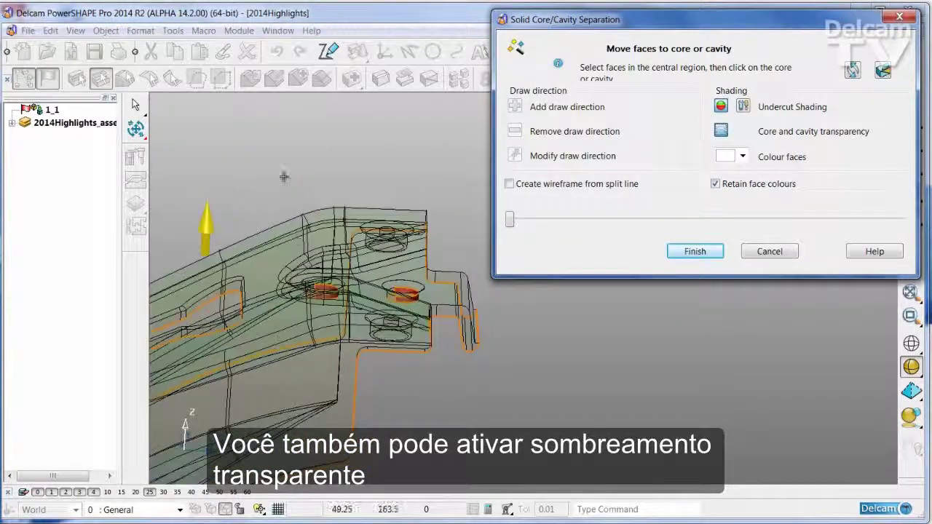
drag(450, 402, 437, 398)
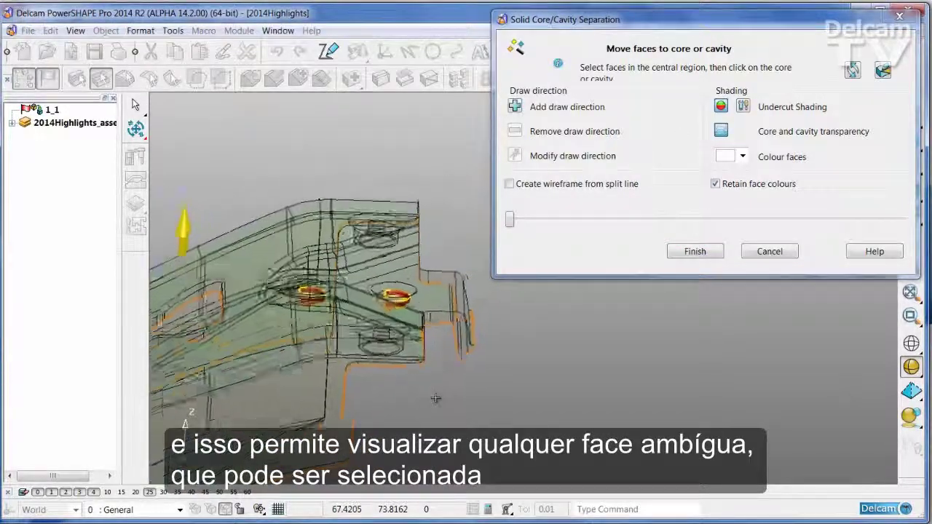
middle_drag(436, 399, 390, 347)
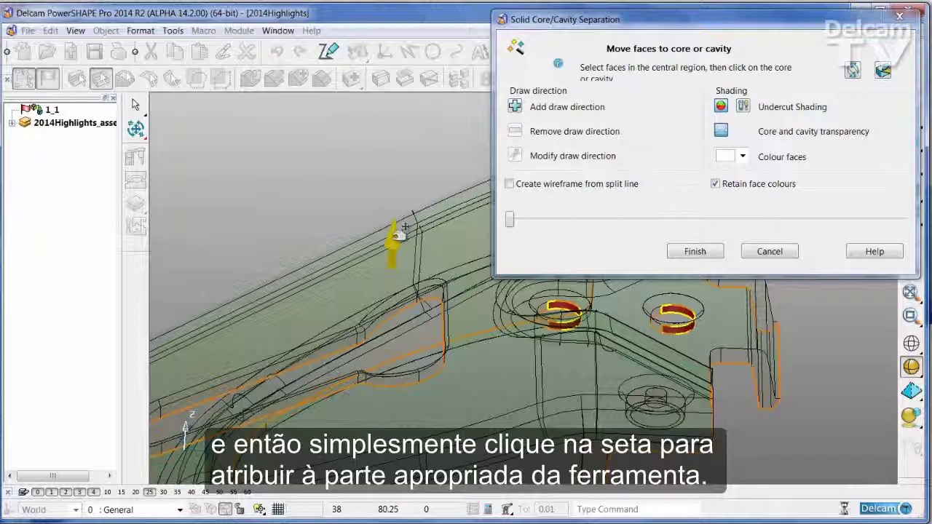
middle_drag(397, 332, 369, 215)
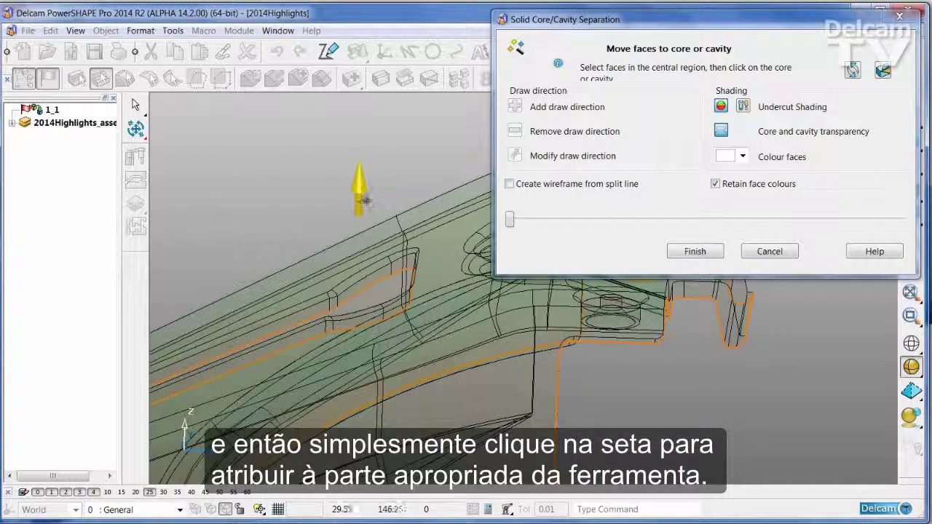
Step: Assign the ambiguous faces in the part's lower region to the downward draw direction and close the halves
drag(370, 185, 369, 148)
shift+middle_drag(778, 316, 684, 315)
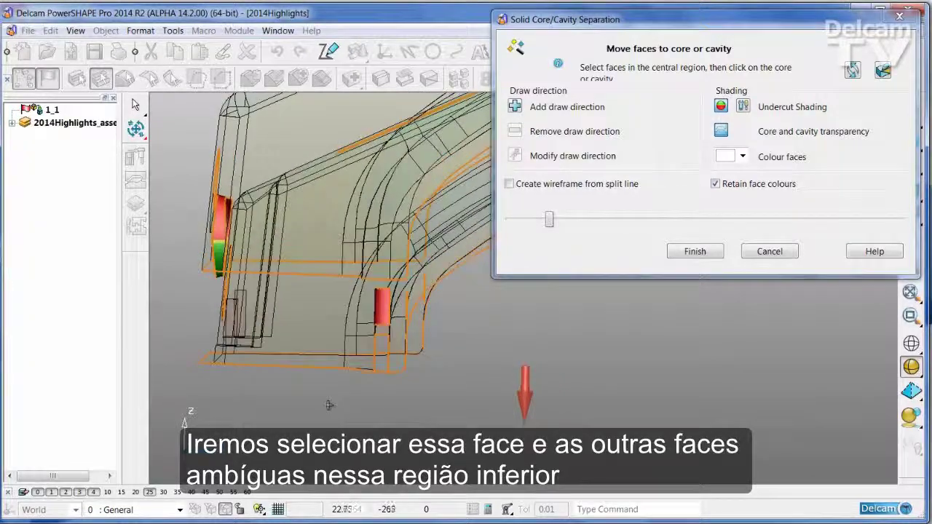
drag(453, 108, 453, 154)
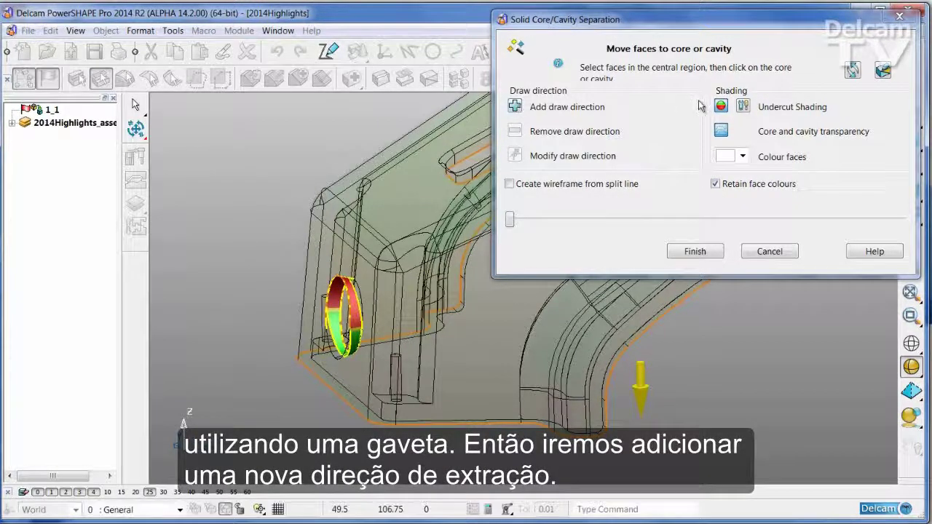
Step: Turn off core and cavity transparency and add a sideways draw direction for the round hole in the end wall
click(721, 131)
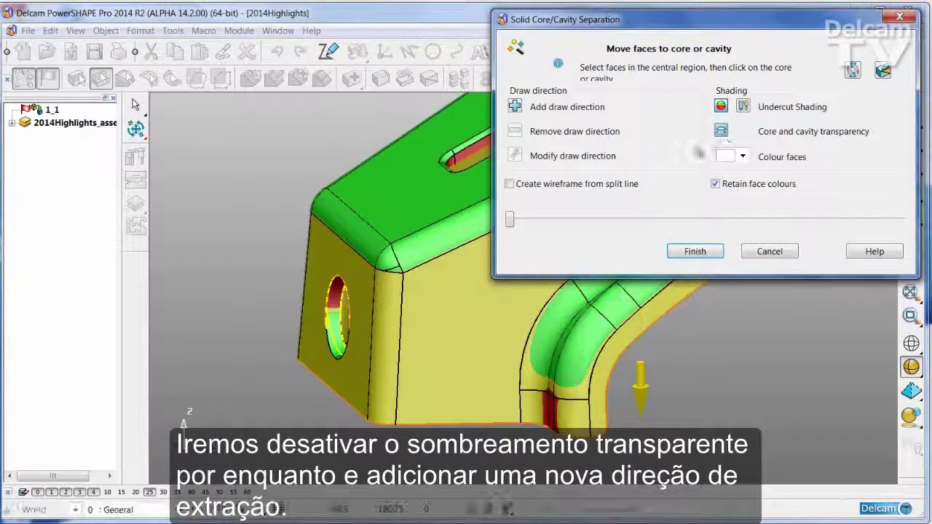
click(515, 107)
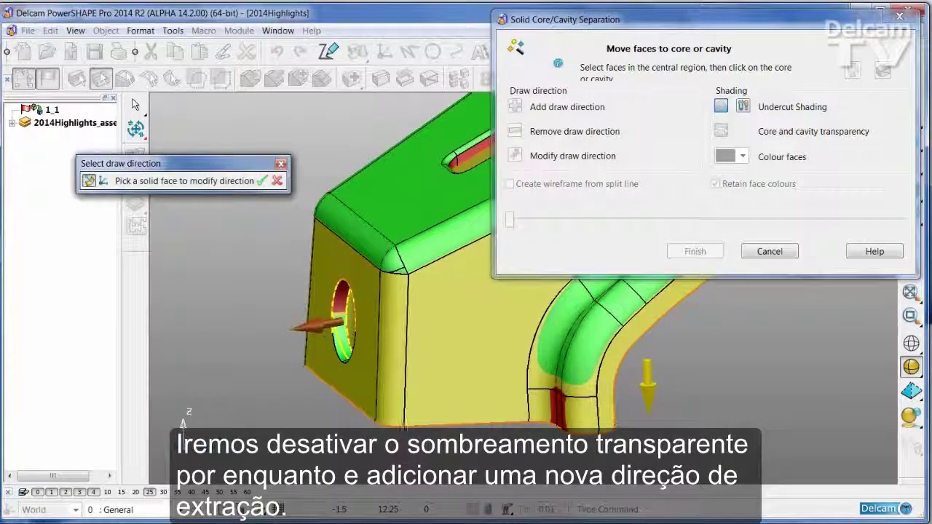
middle_drag(273, 308, 279, 333)
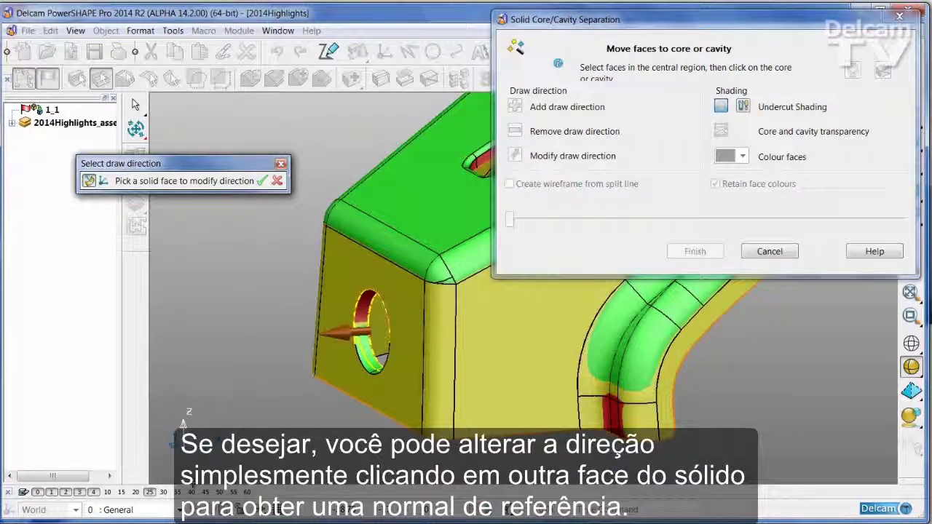
click(262, 182)
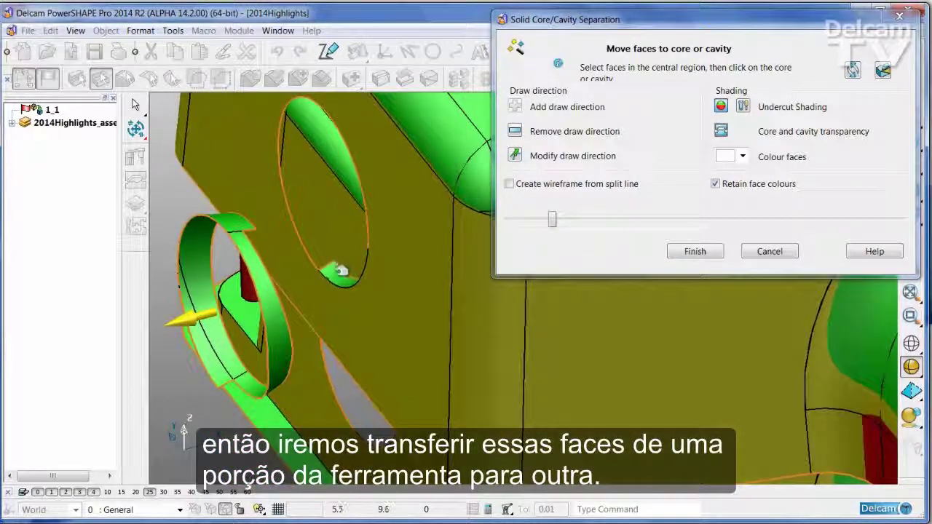
Step: Close the gap between the separated tool pieces and turn off undercut shading
middle_drag(342, 282, 399, 378)
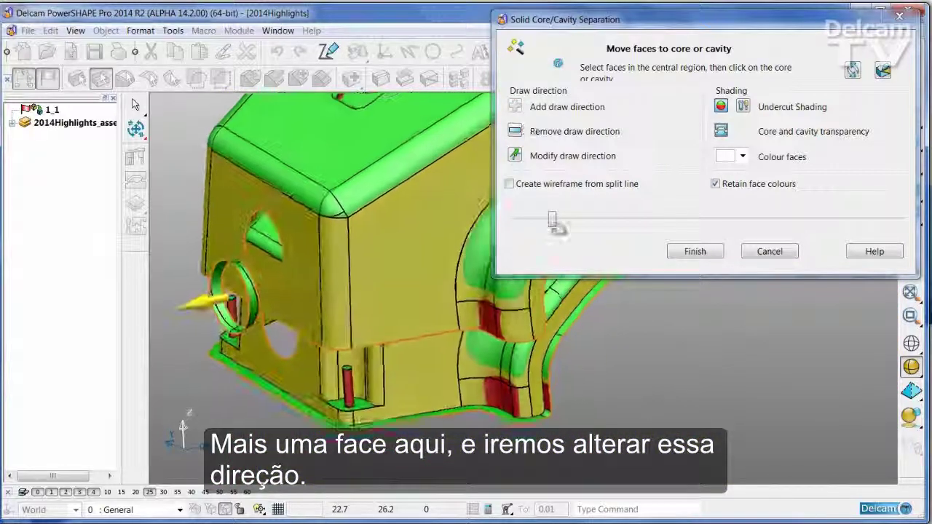
drag(553, 221, 517, 225)
click(721, 108)
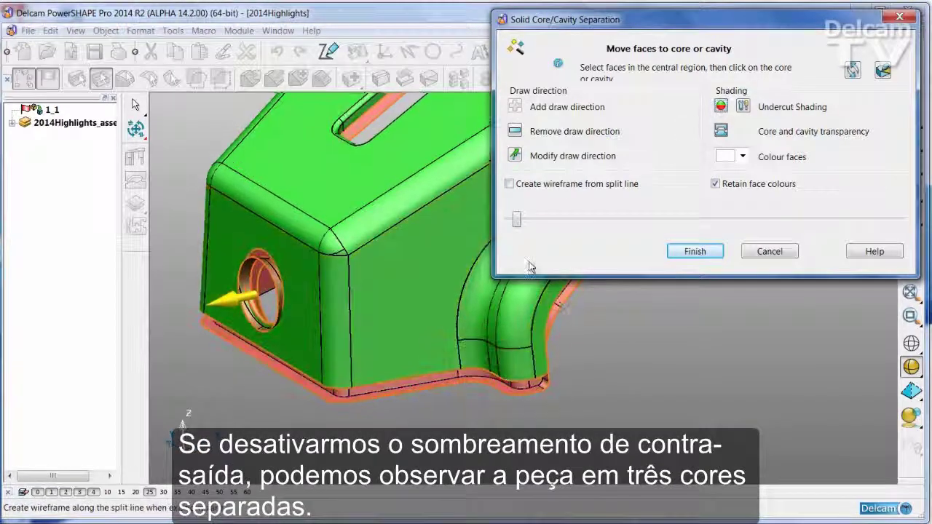
Step: Pull the three coloured tool pieces apart to examine the hooked lip at the far end, and bring them back together
drag(224, 355, 165, 356)
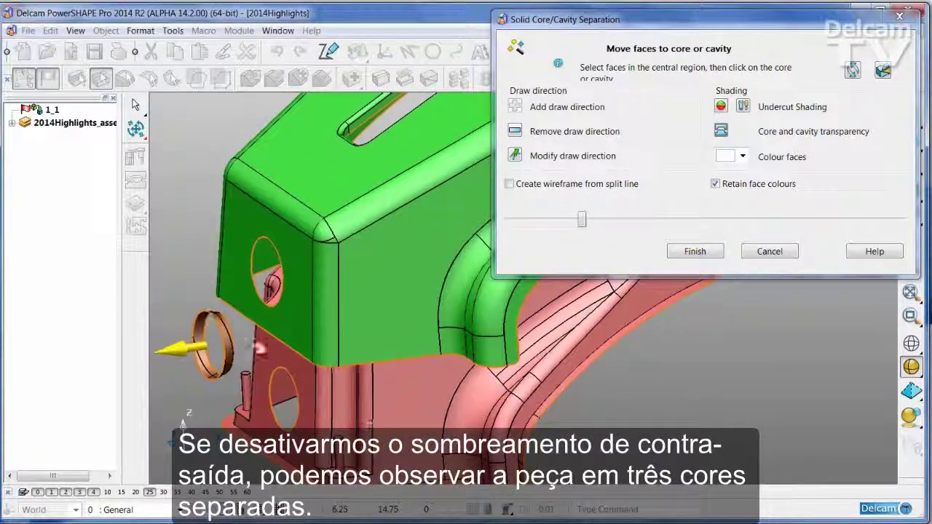
scroll(383, 414, down, 3)
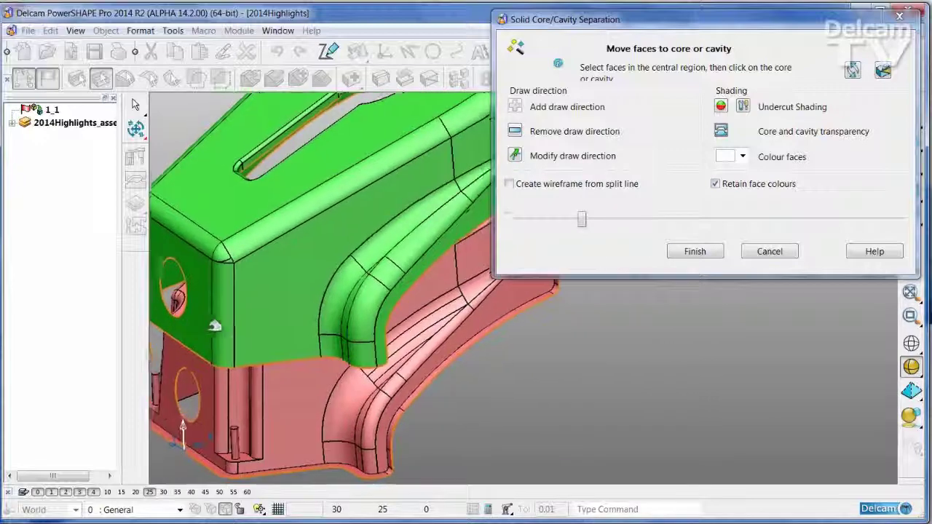
middle_drag(340, 338, 312, 196)
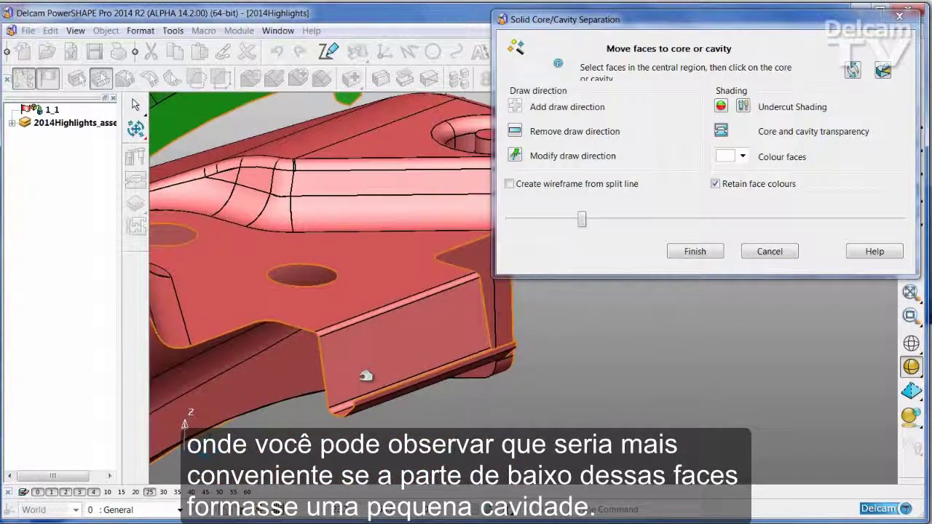
drag(582, 220, 501, 229)
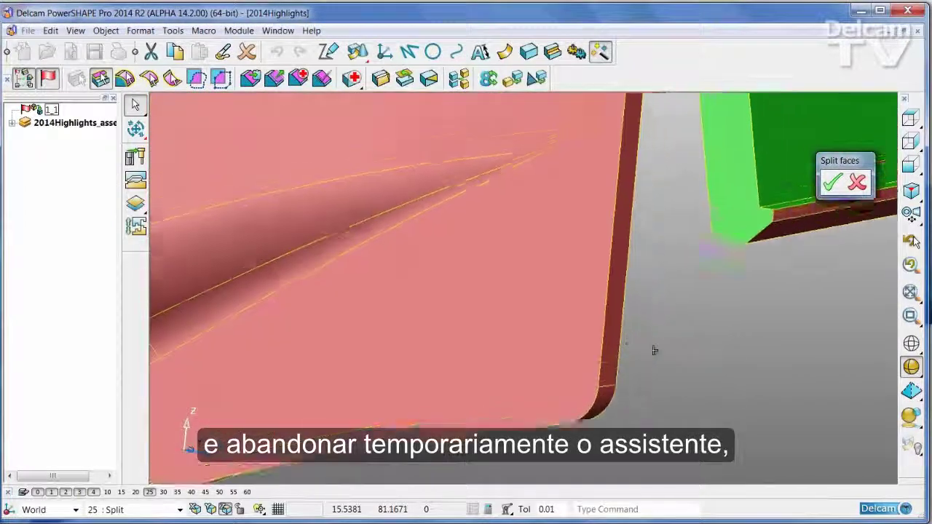
Step: Draw a single line about 1.9 long across each end face of the hooked lip, starting at the ledge corner
click(408, 52)
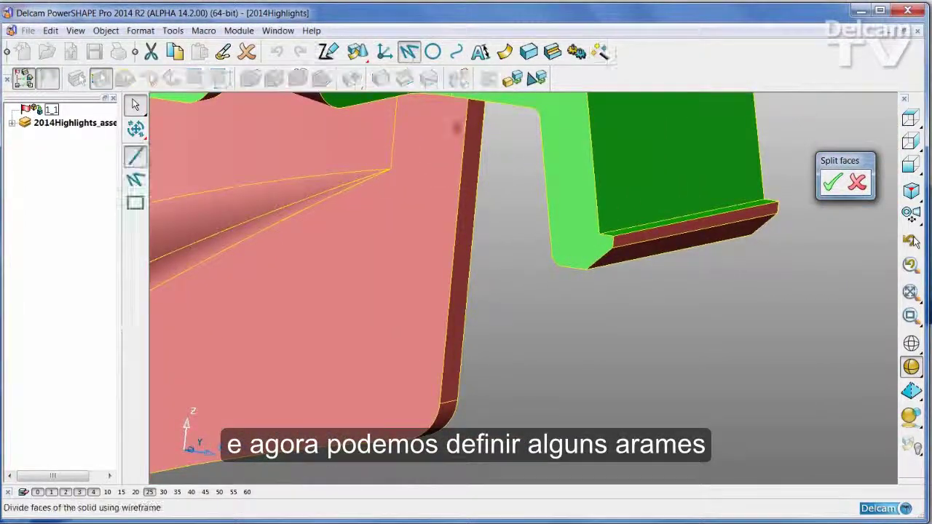
click(595, 230)
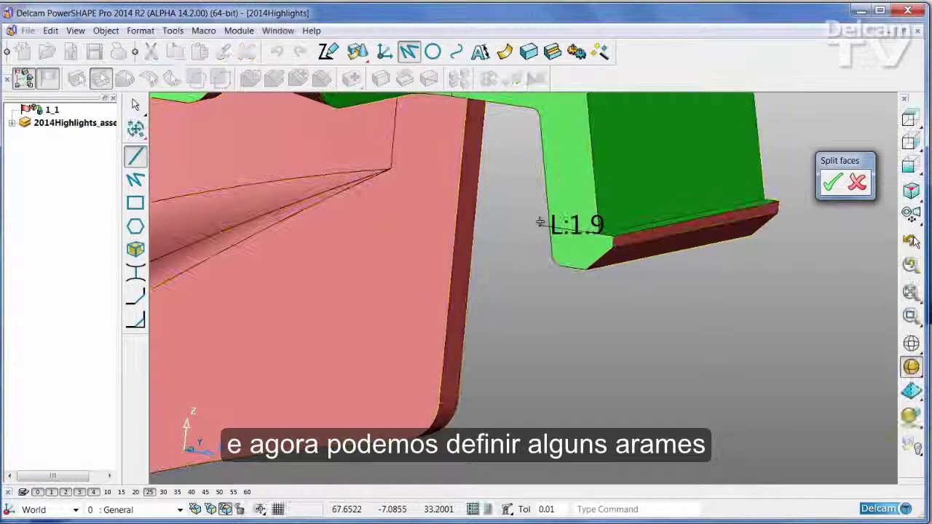
click(536, 220)
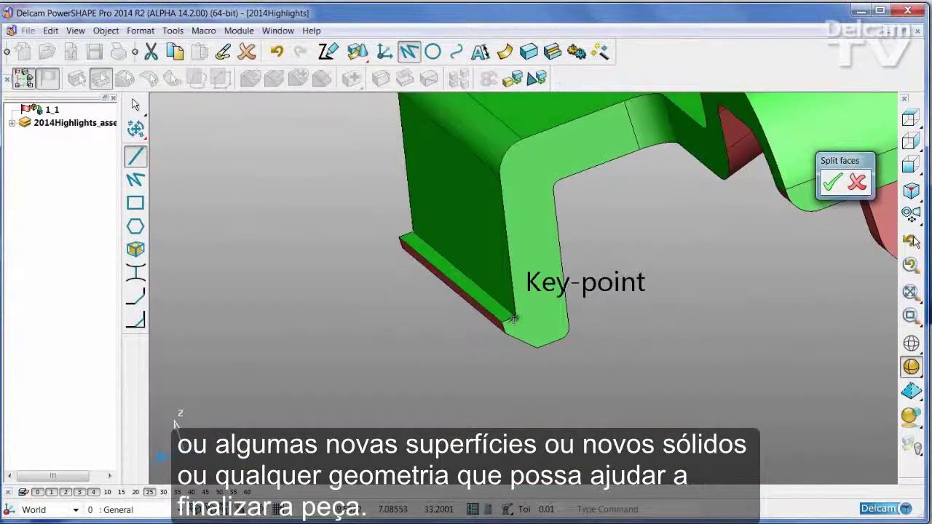
click(514, 317)
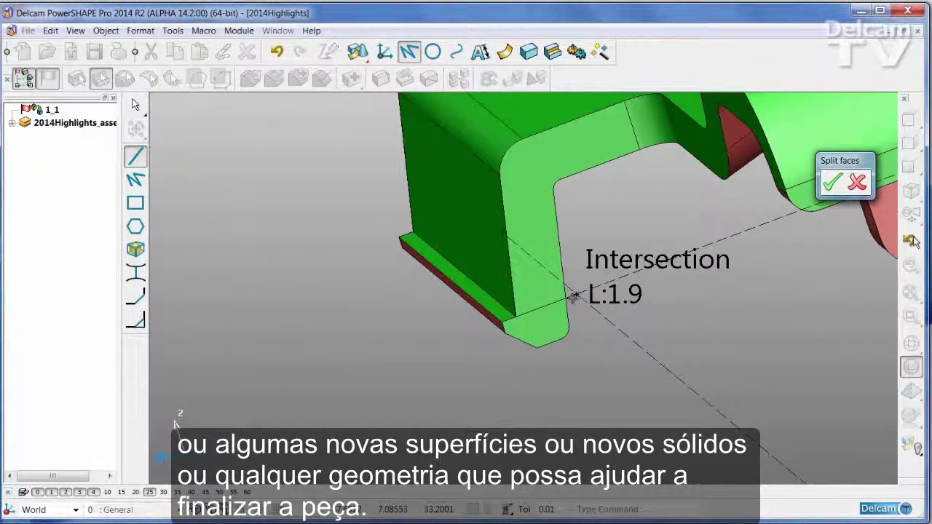
click(572, 295)
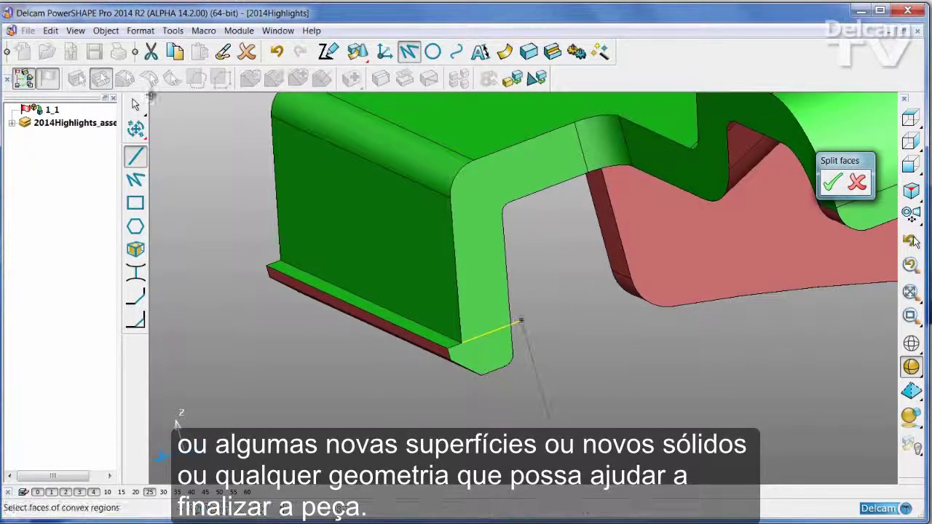
Step: Divide the first end face of the hooked lip using the line drawn across it
click(138, 106)
click(470, 186)
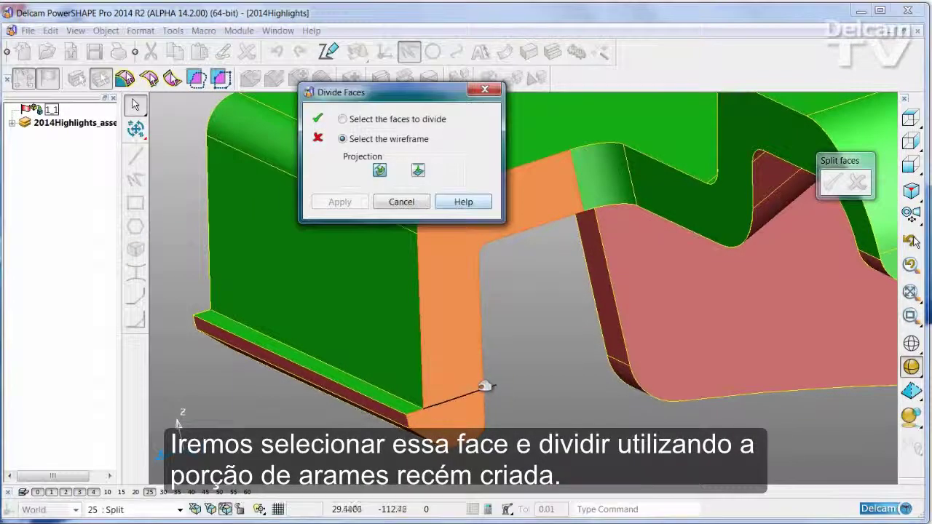
click(485, 391)
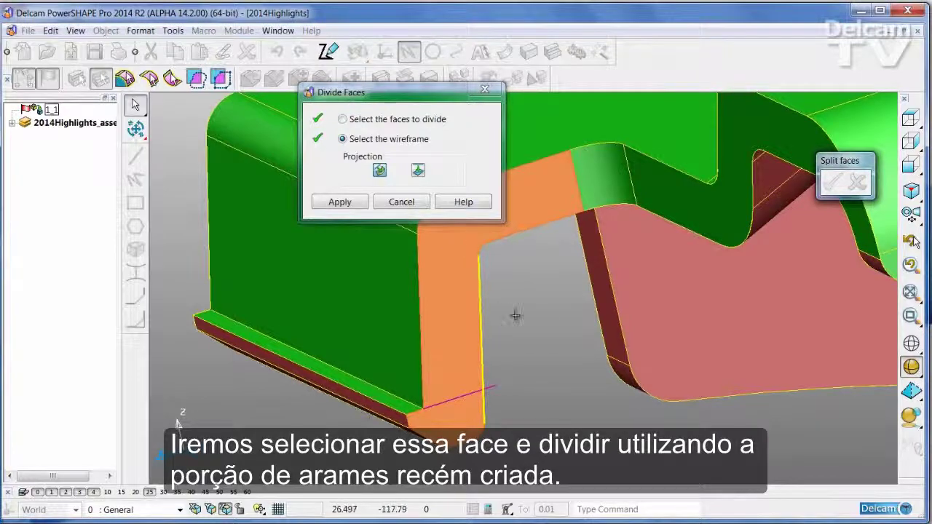
Step: Divide the opposite end face of the hooked lip with its own line and finish dividing faces
middle_drag(553, 399, 590, 393)
click(343, 119)
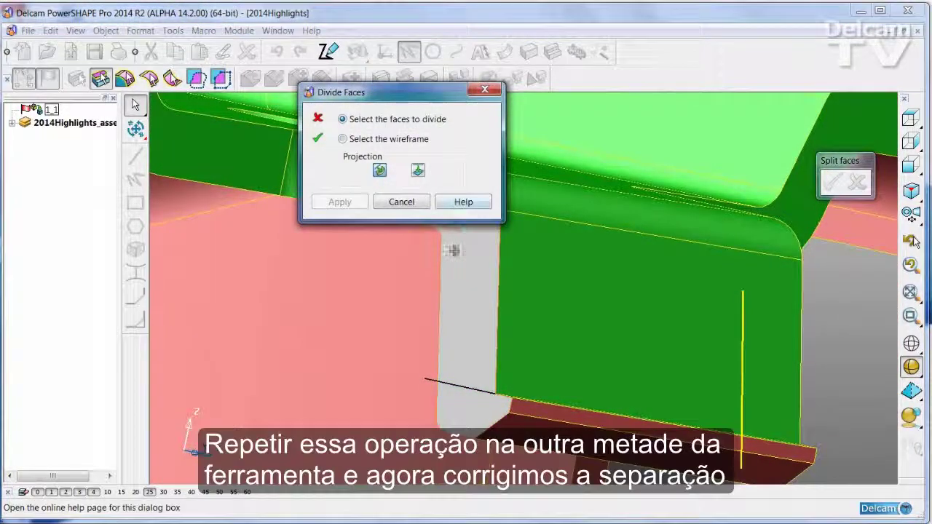
click(454, 268)
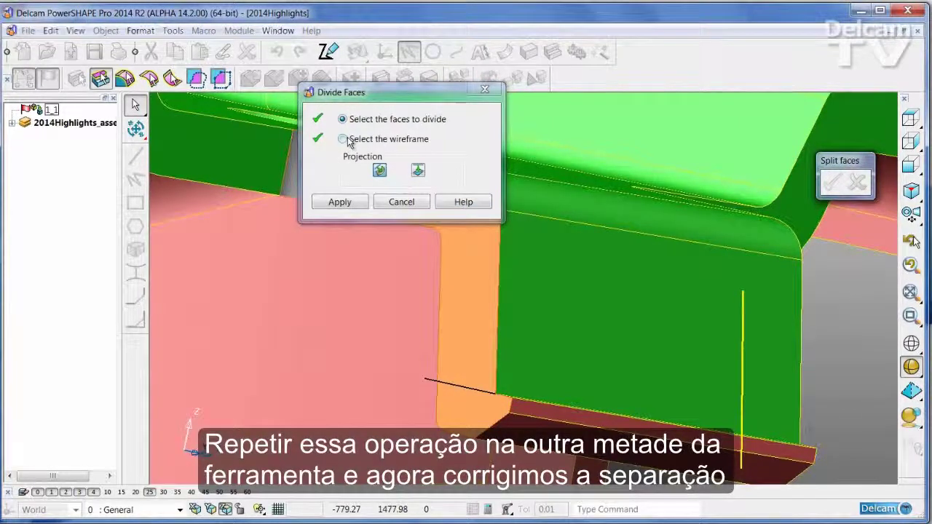
click(343, 139)
click(454, 383)
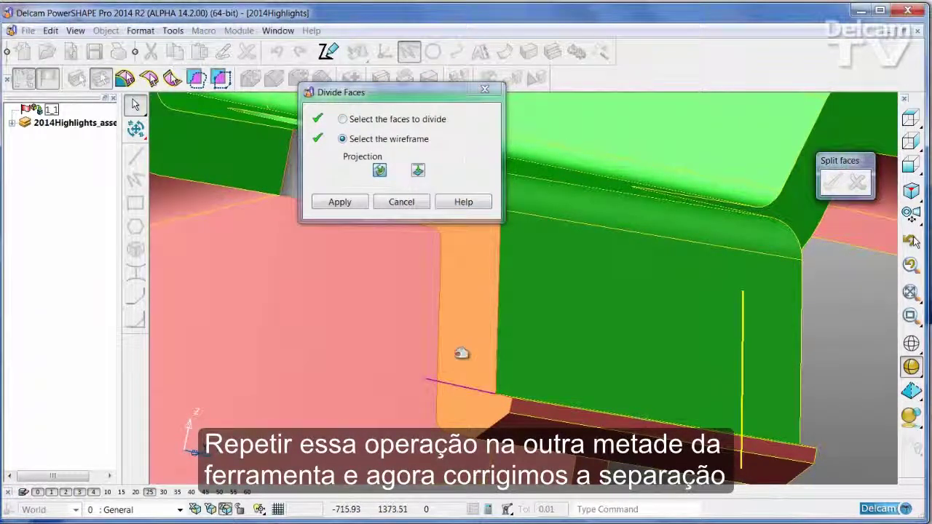
scroll(455, 353, down, 3)
click(414, 202)
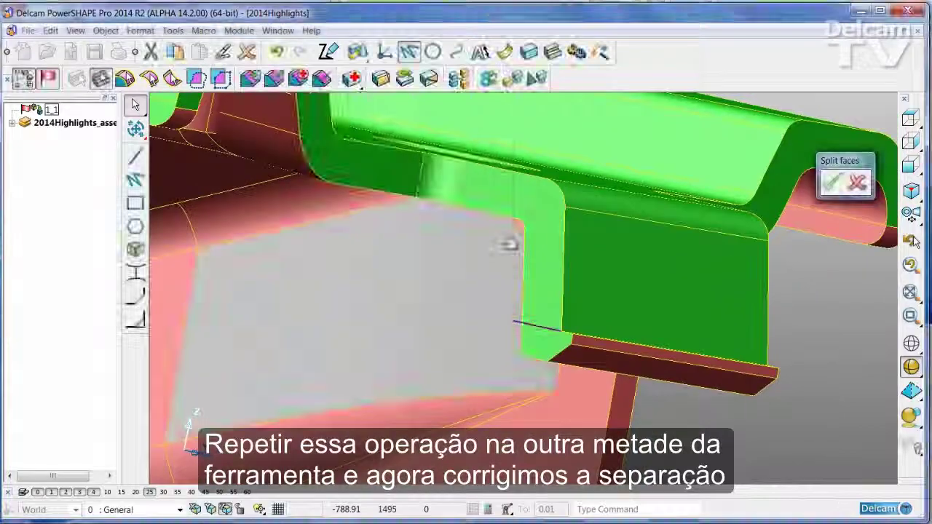
Step: Draft the lower divided end faces of the lip at an angle of 359, using the narrow ledge face as the reference
middle_drag(542, 235, 516, 284)
click(498, 346)
middle_drag(491, 350, 687, 340)
middle_drag(704, 391, 612, 328)
middle_drag(556, 267, 467, 105)
click(380, 78)
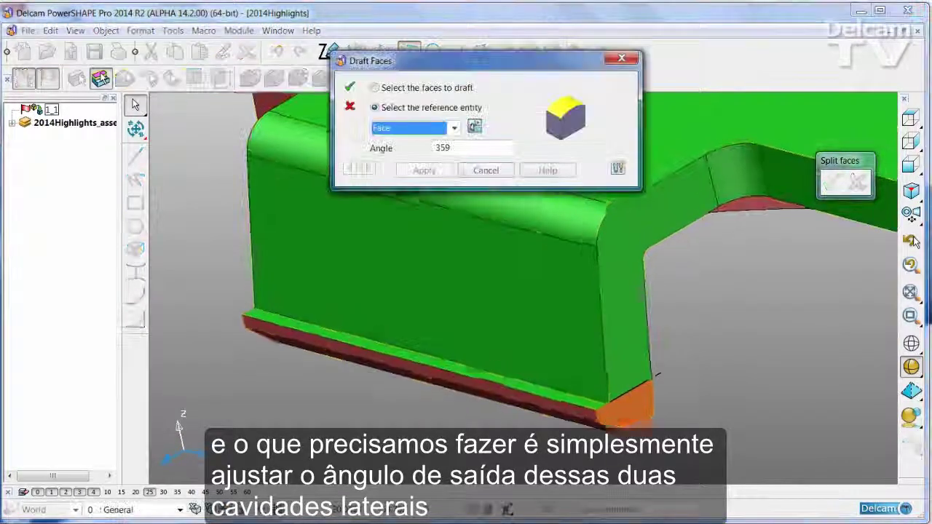
scroll(504, 381, up, 5)
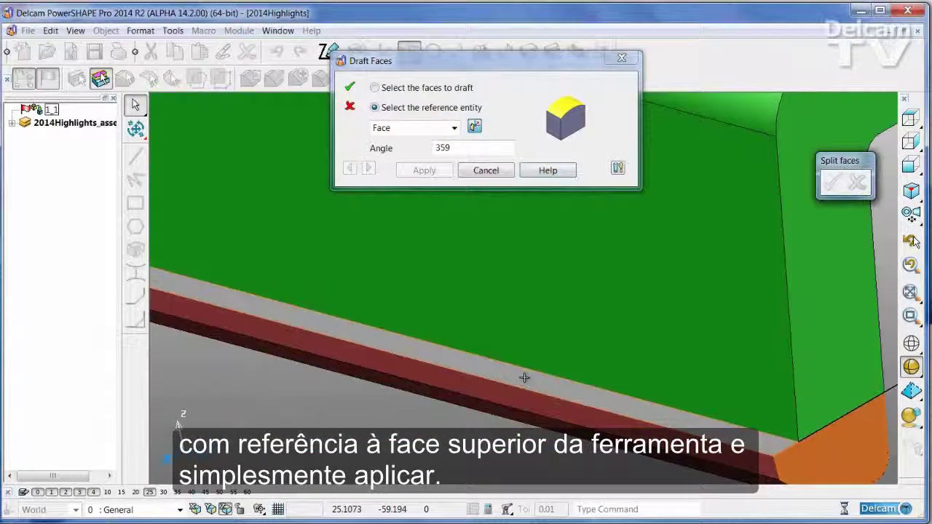
click(525, 377)
scroll(496, 388, down, 4)
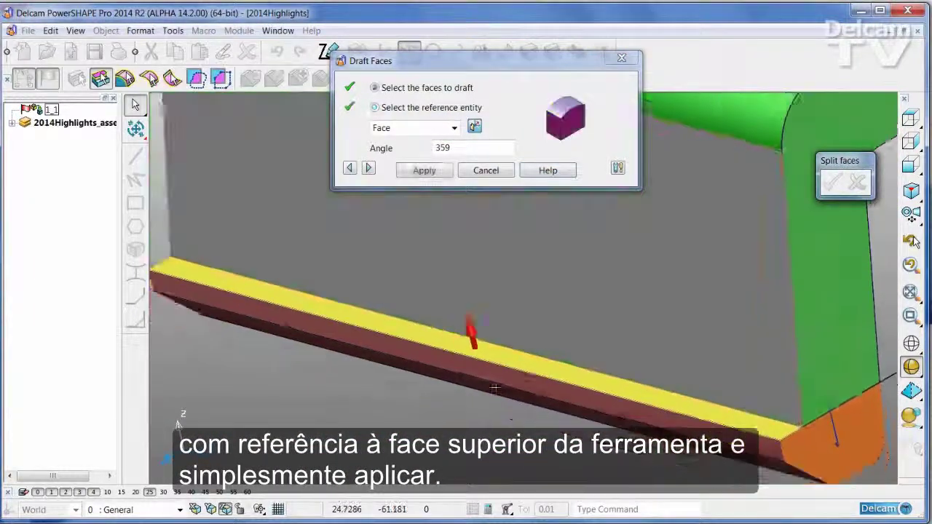
middle_drag(495, 391, 482, 387)
click(439, 175)
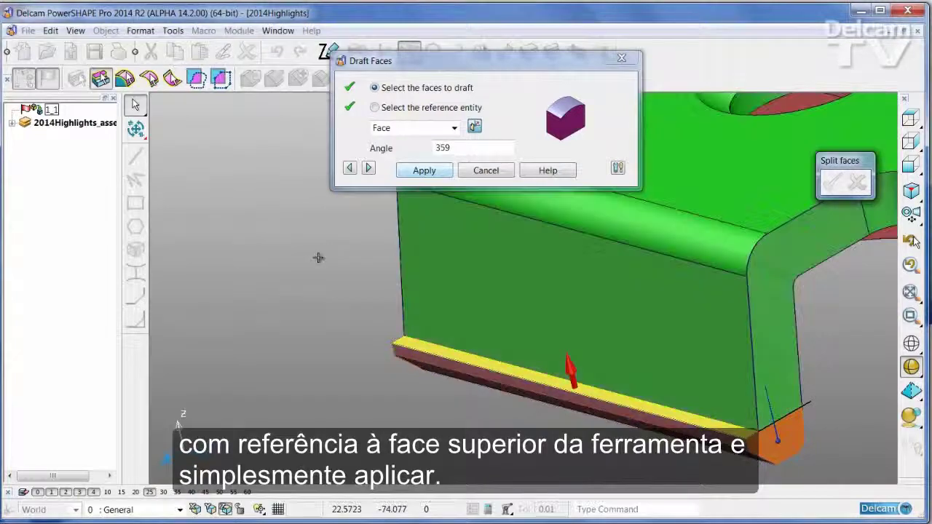
Step: Close face drafting and finish splitting faces to return to the core and cavity separation
click(486, 170)
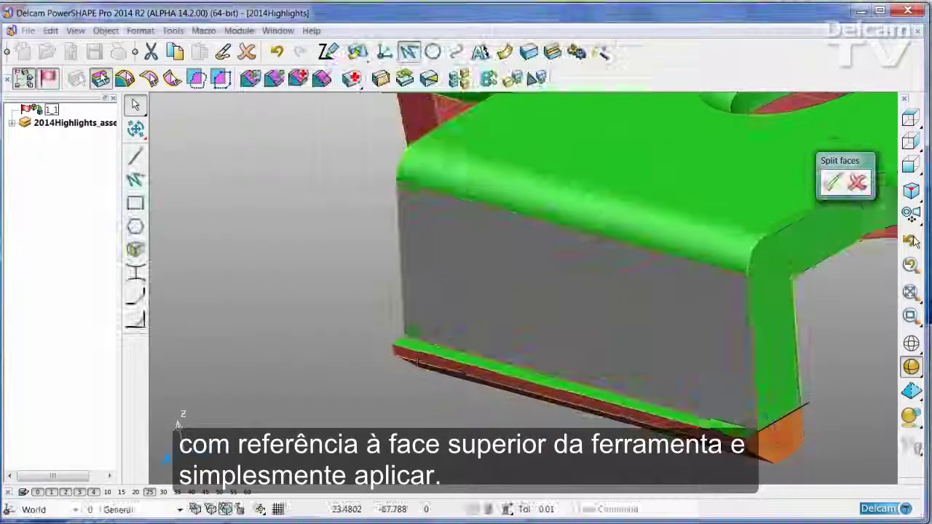
shift+middle_drag(561, 373, 437, 360)
scroll(427, 358, down, 2)
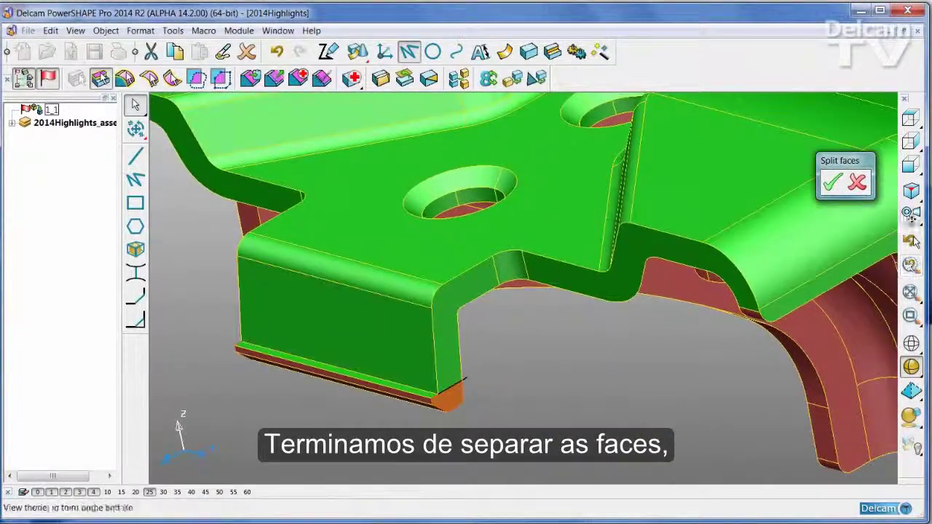
click(834, 186)
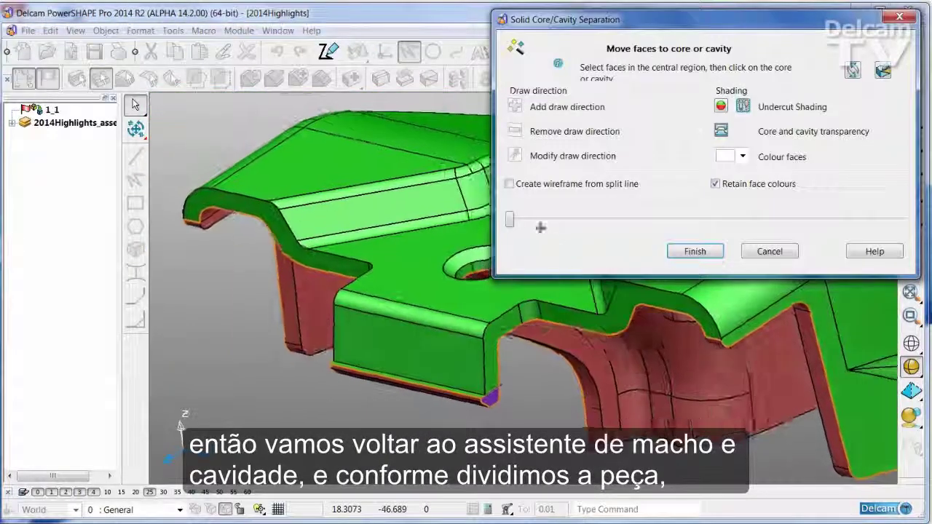
Step: Spread the split pieces apart and select the two small ambiguous end faces of the hooked lip
drag(511, 221, 624, 227)
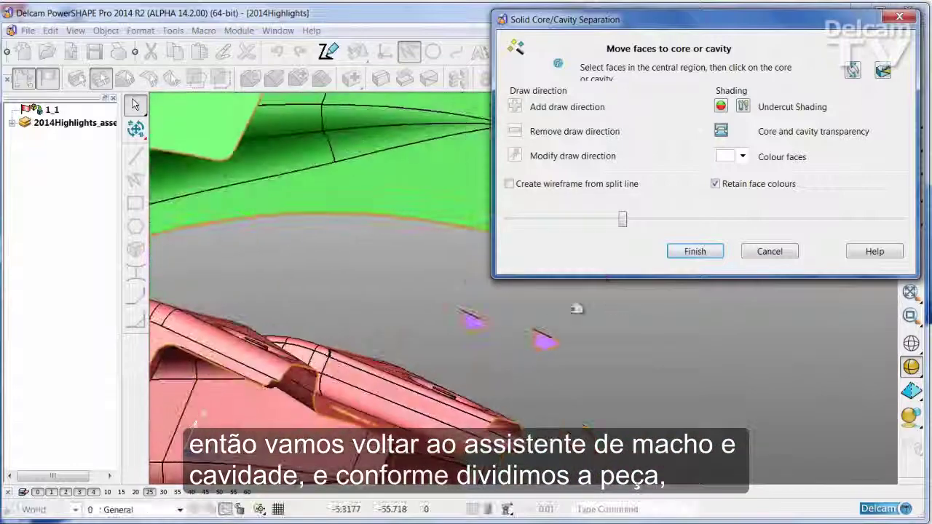
middle_drag(577, 310, 592, 311)
drag(454, 300, 597, 368)
mouse_move(534, 391)
middle_down()
mouse_move(598, 367)
mouse_move(618, 332)
middle_up()
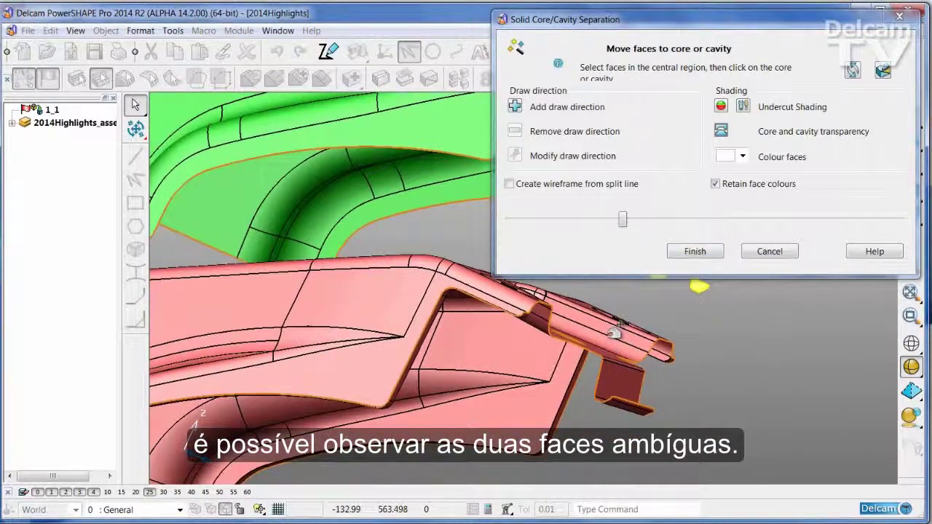
middle_drag(718, 356, 677, 269)
Step: Bring the pieces back together and finish the core and cavity separation with wireframe created from the split line
drag(628, 223, 511, 223)
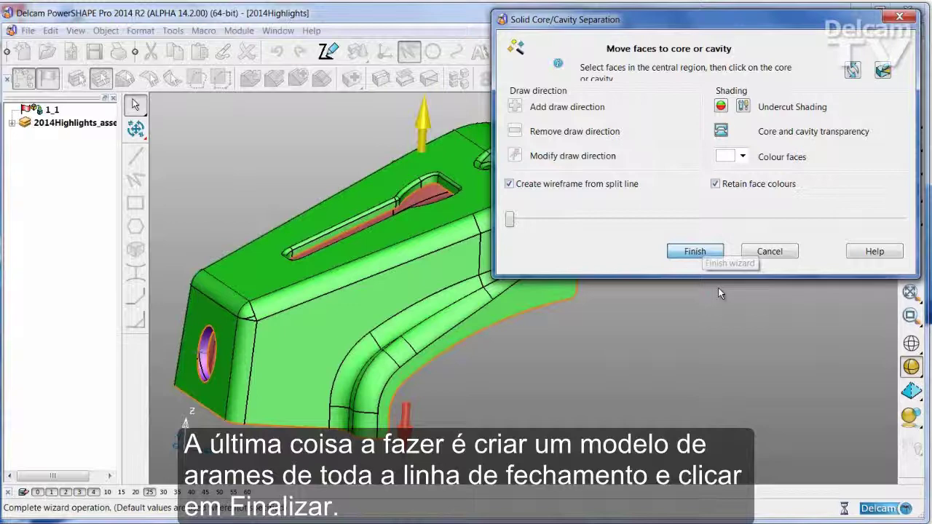
key(Return)
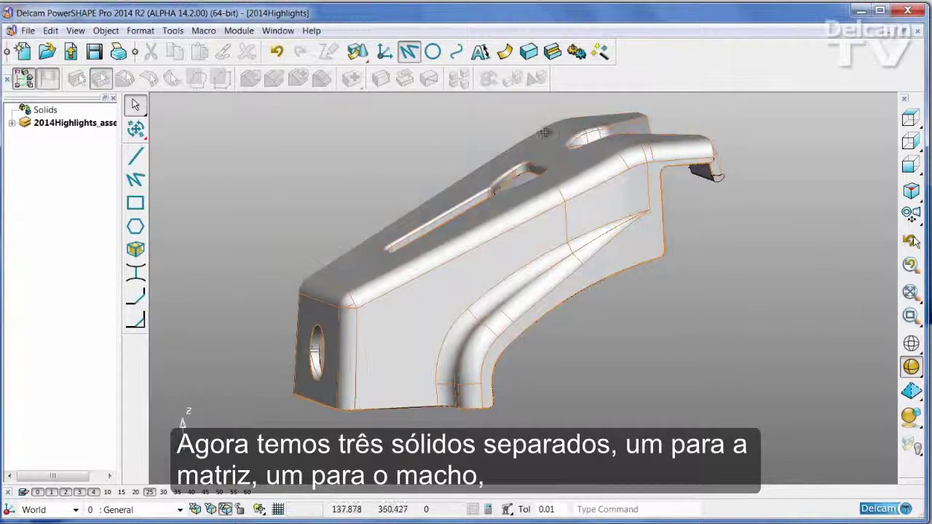
Step: Blank the outer cavity solid and the red core solid beneath it
click(545, 131)
key(ctrl+j)
middle_drag(483, 204, 421, 336)
click(421, 314)
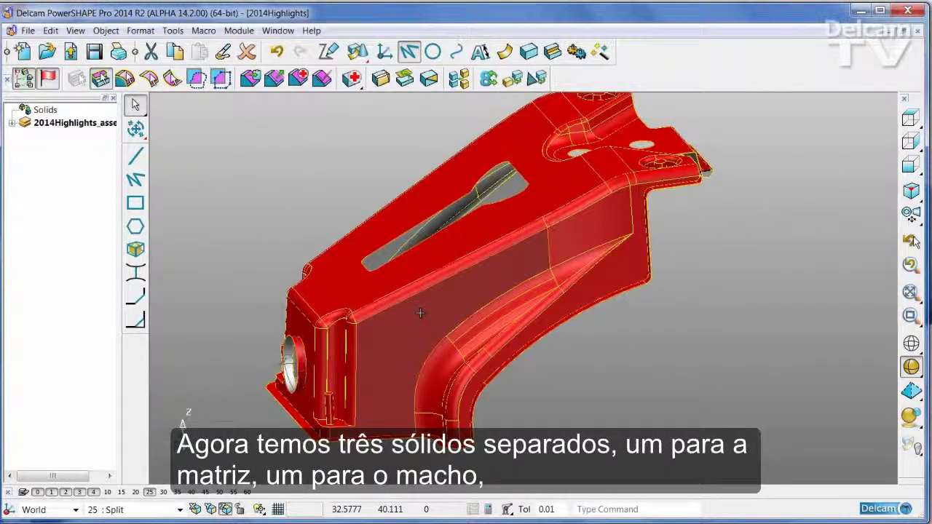
key(ctrl+j)
Step: Blank the ring-shaped side-core solid, leaving only the split-line wireframe displayed
scroll(312, 386, up, 5)
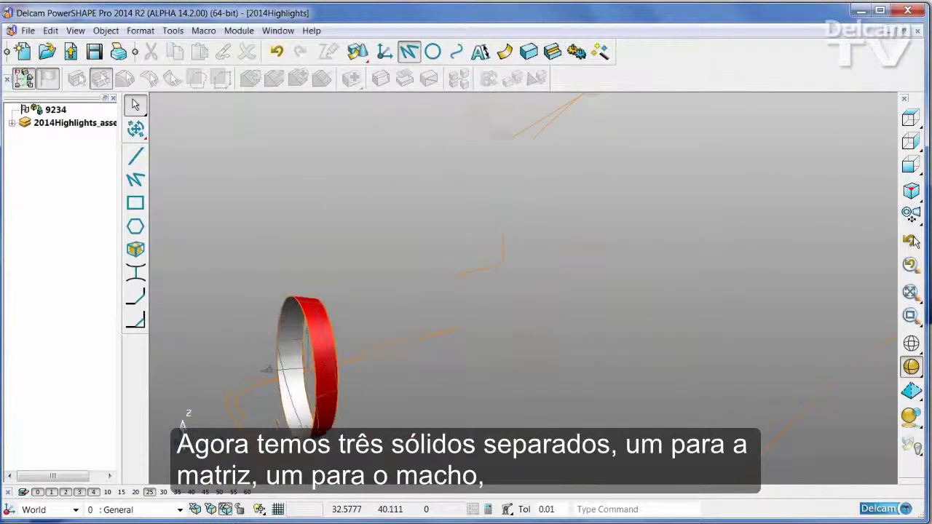
click(355, 348)
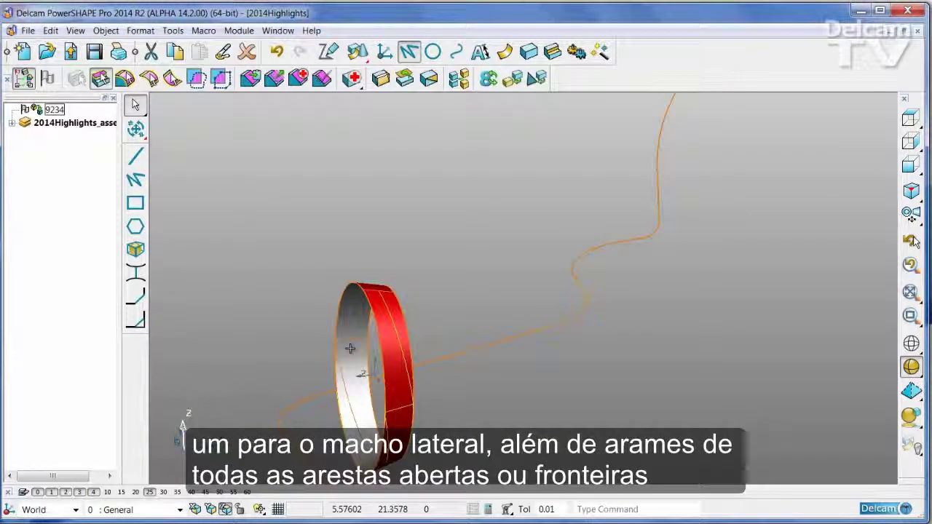
key(ctrl+j)
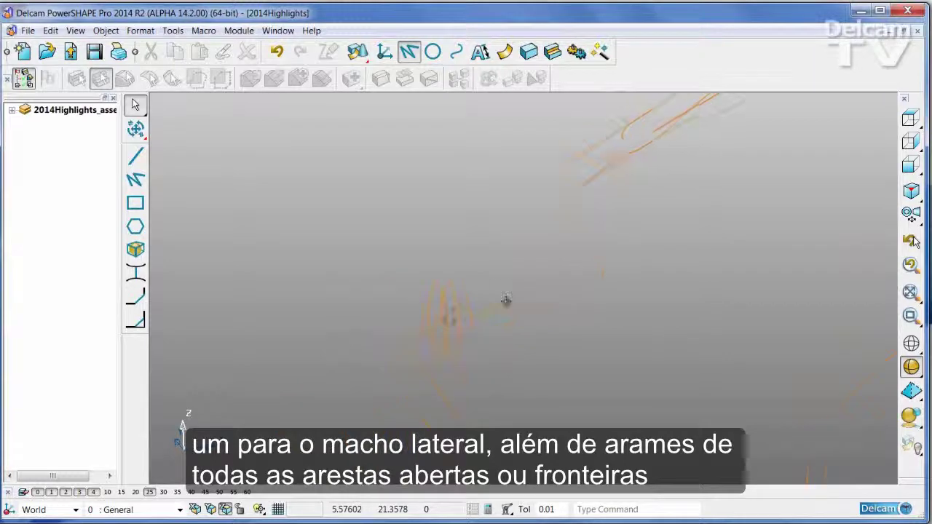
Step: Examine the split-line wireframe by selecting the long slot outline and a round hole outline individually
click(433, 325)
middle_drag(433, 325, 448, 273)
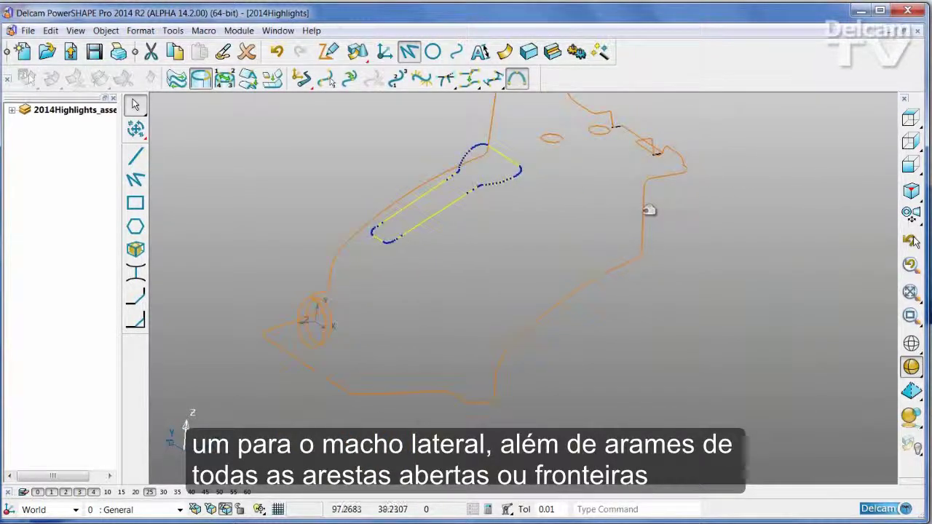
click(521, 156)
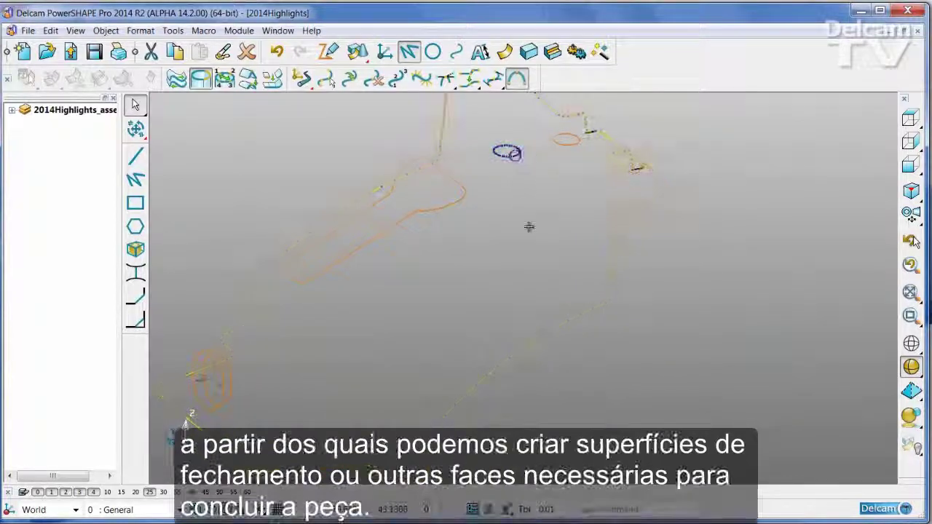